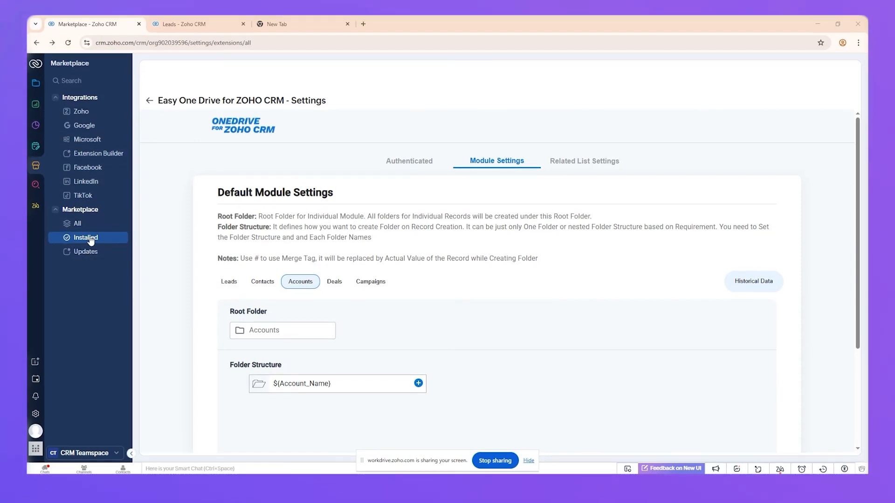
Step: Open the Easy One Drive extension settings, show the Historical Data log and start creating a new process
left_click(150, 101)
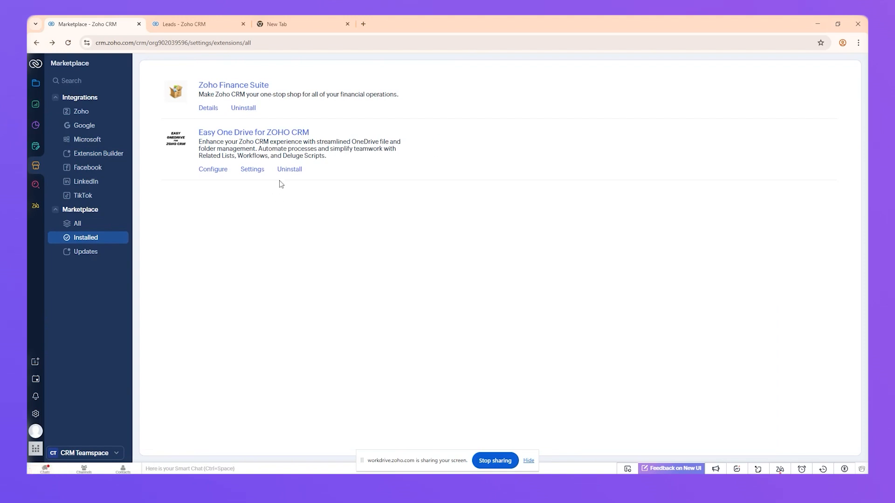
left_click(251, 169)
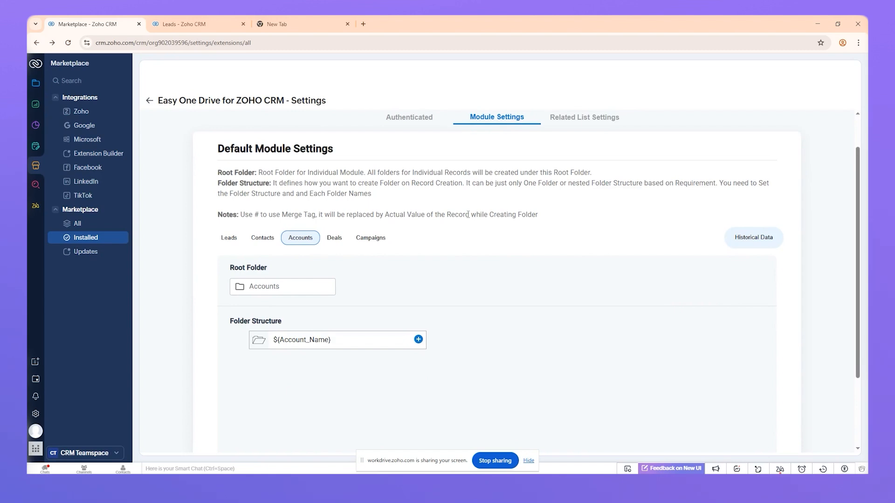
left_click(750, 240)
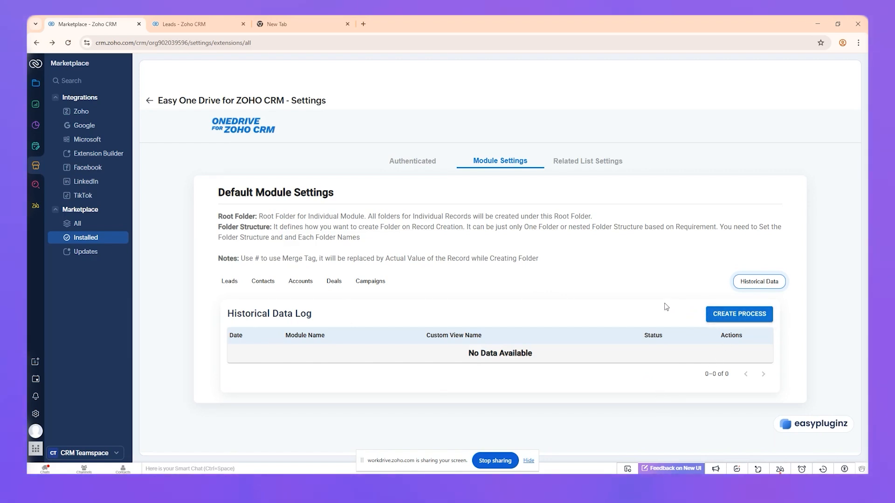
left_click(743, 316)
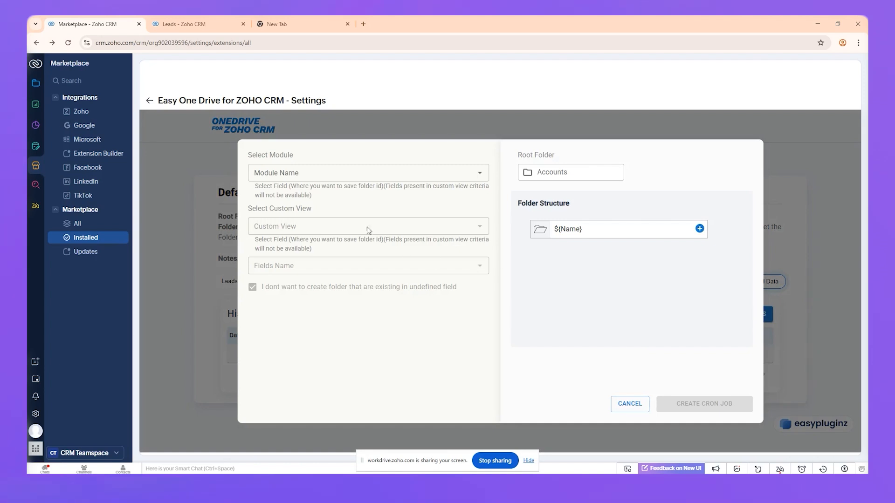
Step: Select the Leads module and the All Open Leads custom view for the process
left_click(326, 173)
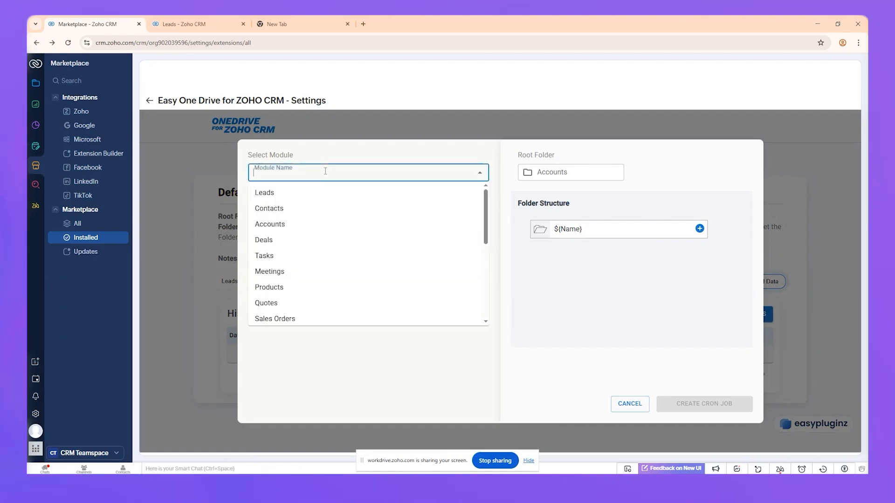
left_click(315, 196)
left_click(305, 228)
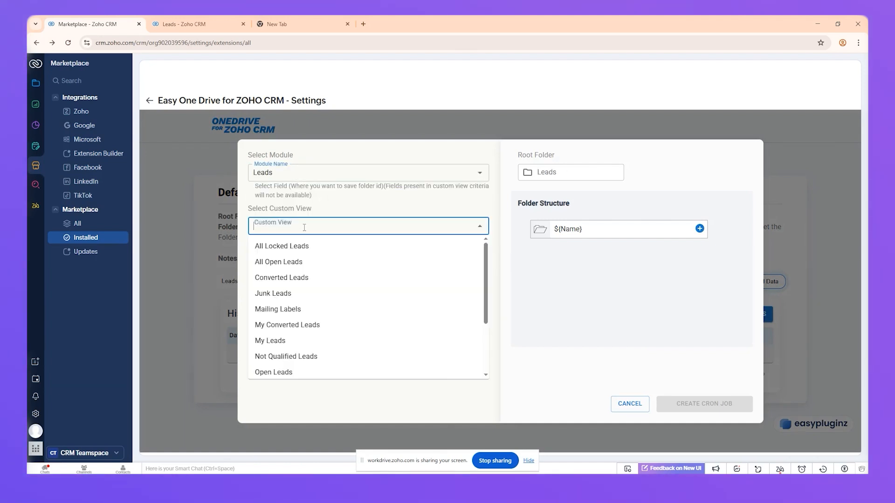
type("all")
key("Down")
key("Down")
key("Return")
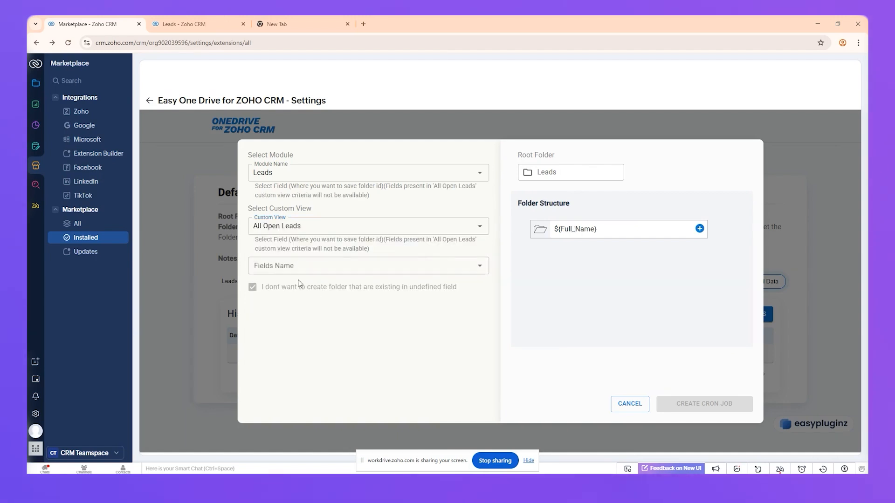
Step: Choose One Drive Folder ID (EXT) as the field where the folder ID is saved
left_click(292, 265)
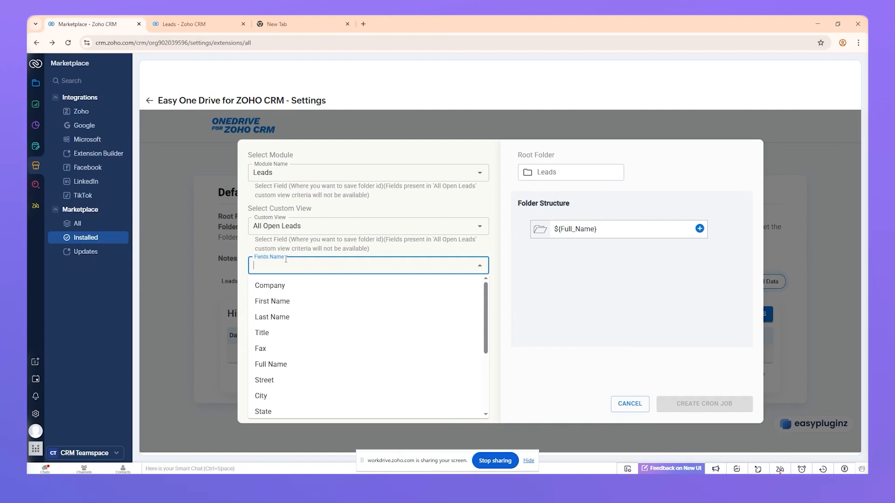
type("s")
key("BackSpace")
type("one")
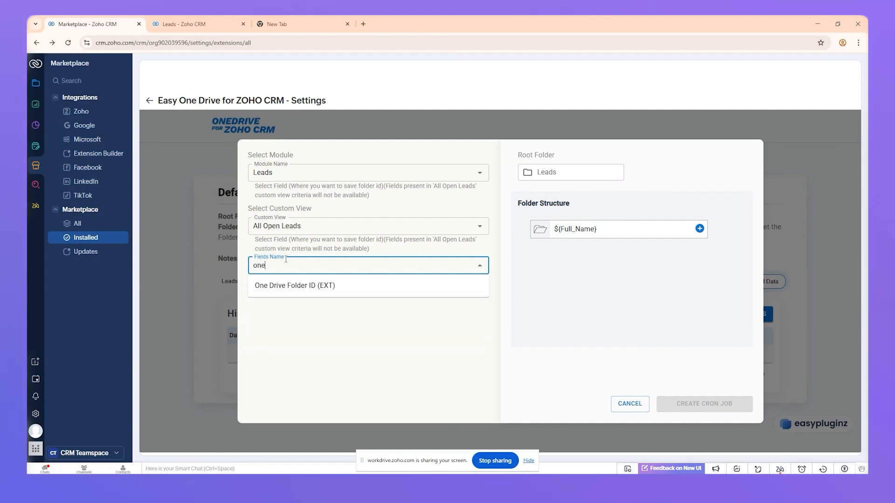
key("Down")
key("Return")
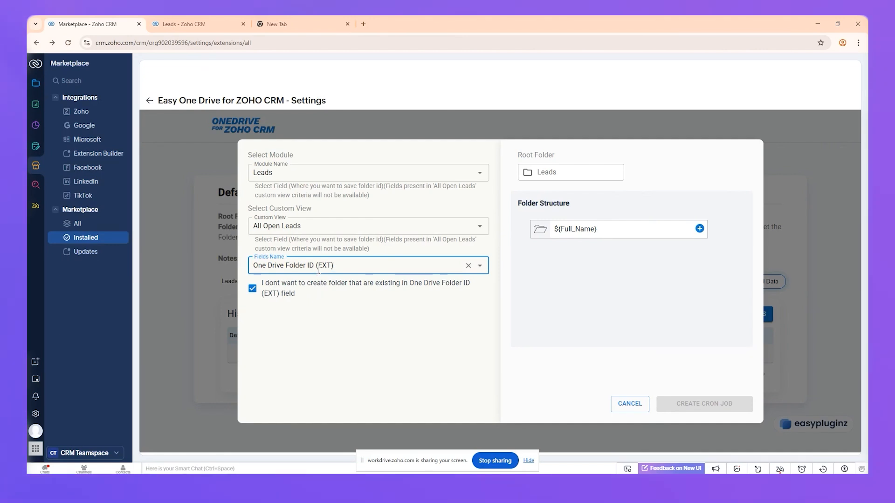
left_click(361, 302)
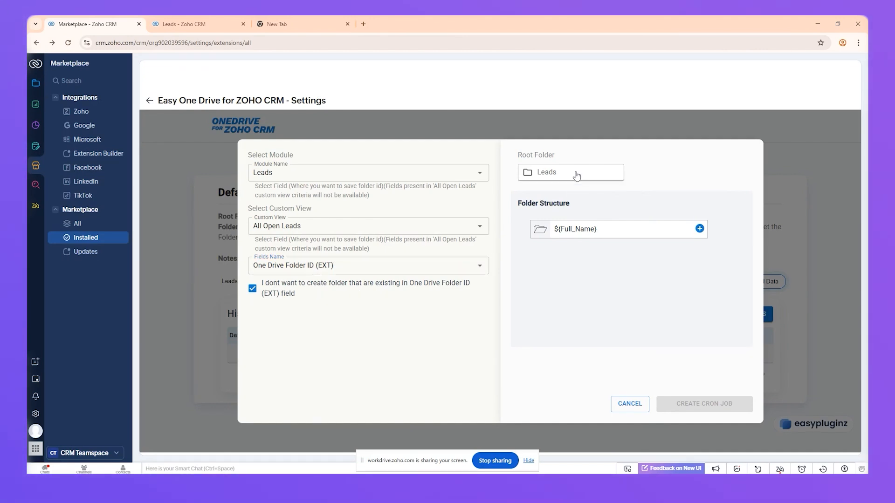
Step: Select the Leads folder as the root folder
left_click(576, 175)
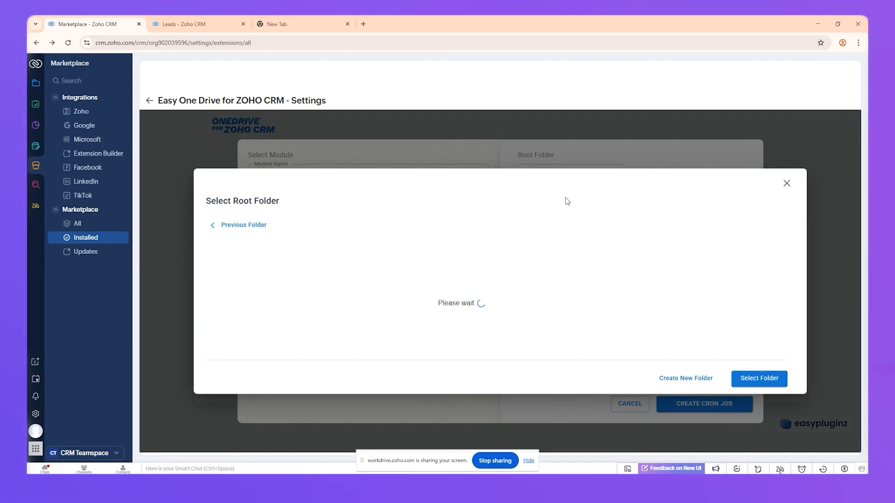
left_click(760, 379)
Step: Replace the folder structure entry with the #Full Name merge field of the lead
left_click(626, 229)
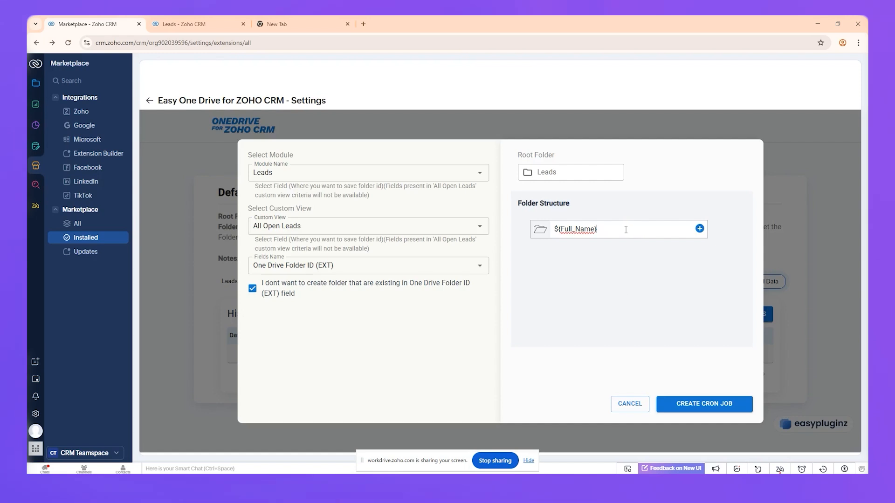
key("ctrl+a")
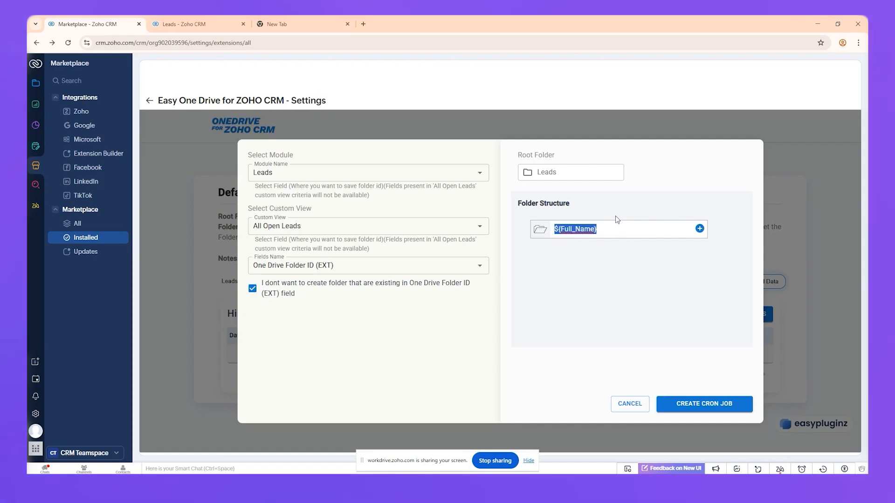
key("BackSpace")
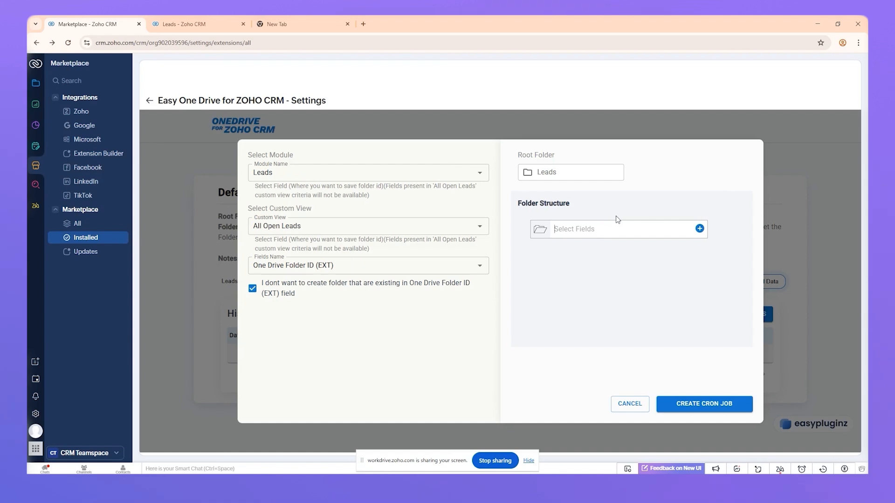
key("shift+3")
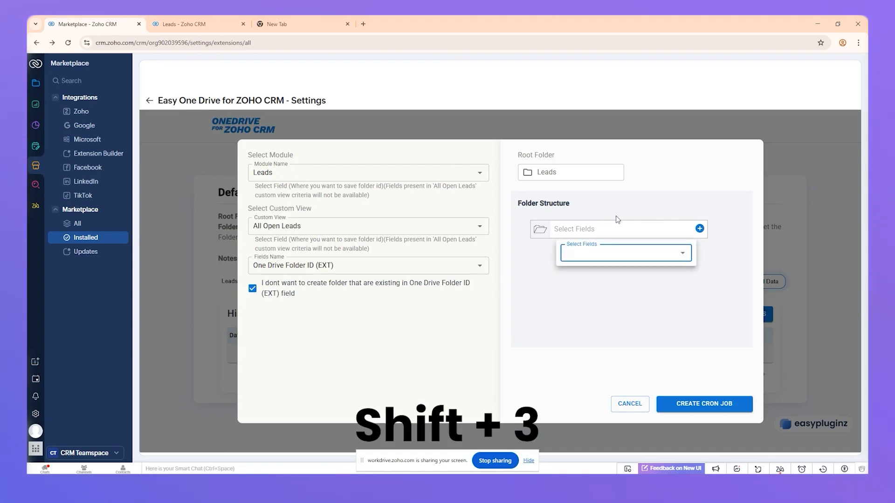
type("name")
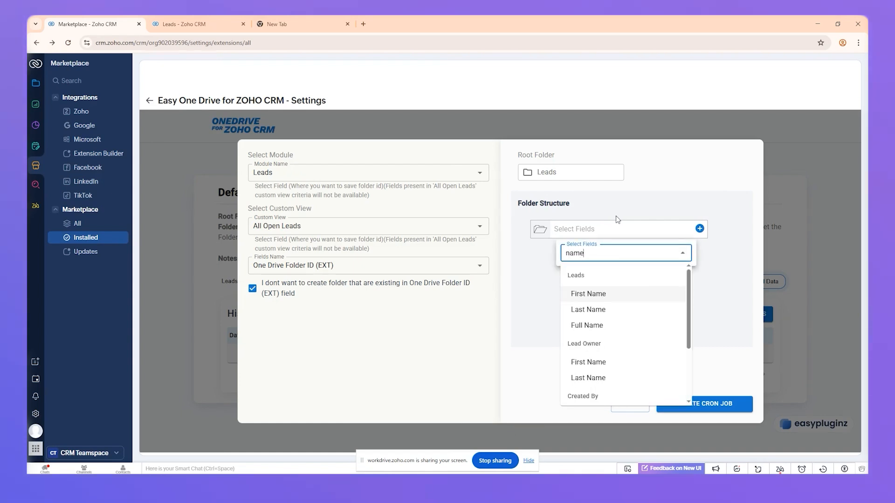
key("Down")
key("Down")
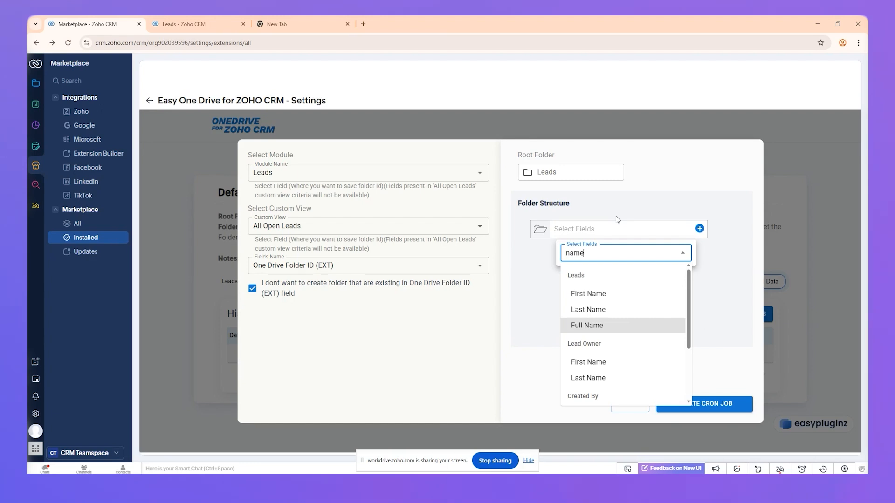
key("Return")
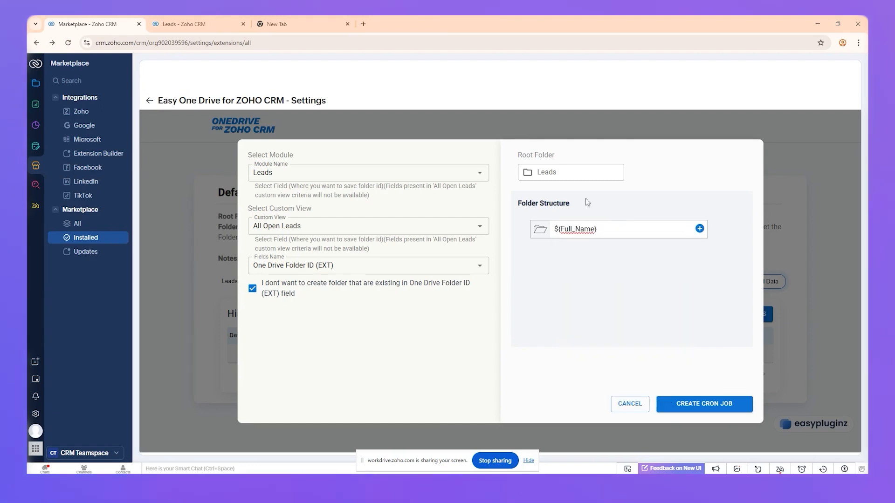
left_click(700, 229)
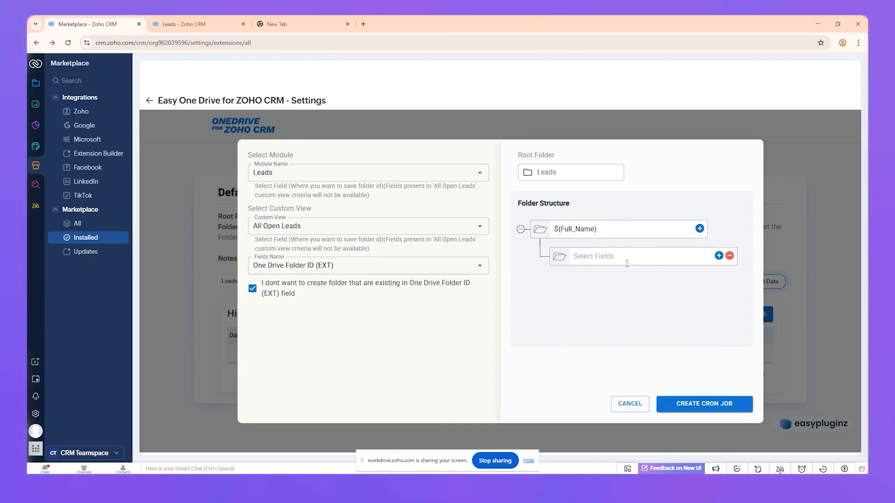
left_click(730, 256)
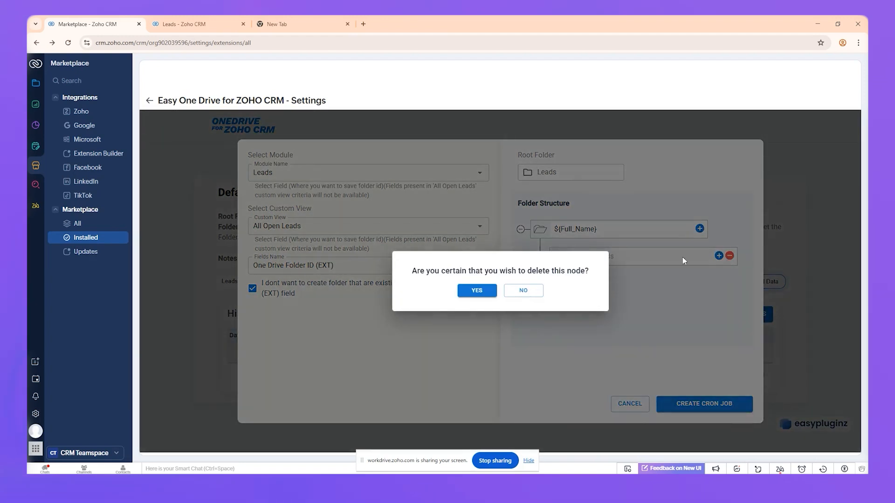
left_click(486, 293)
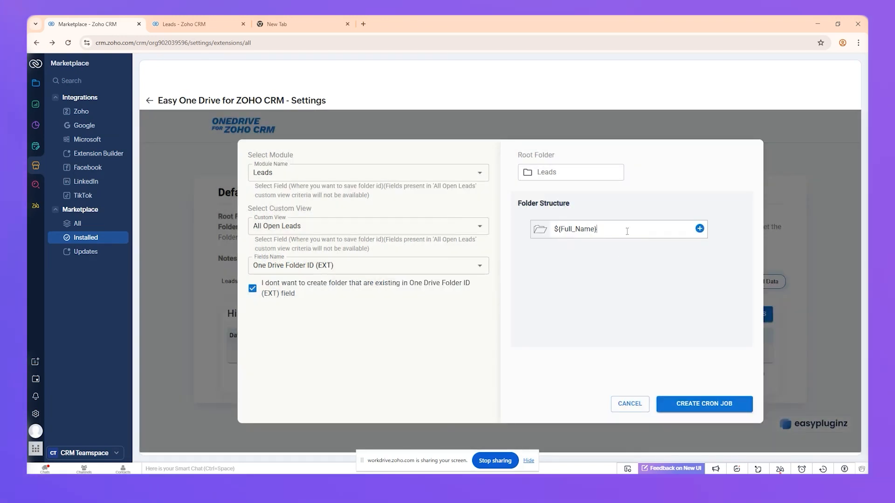
Step: Create the cron job for the historical data process
left_click(707, 407)
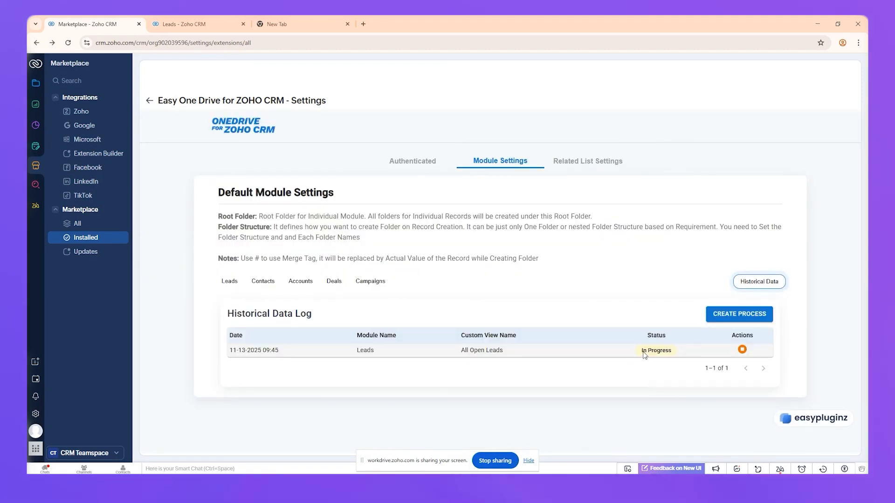
Step: Filter the Leads list to records whose One Drive Folder ID (EXT) is empty
left_click(205, 19)
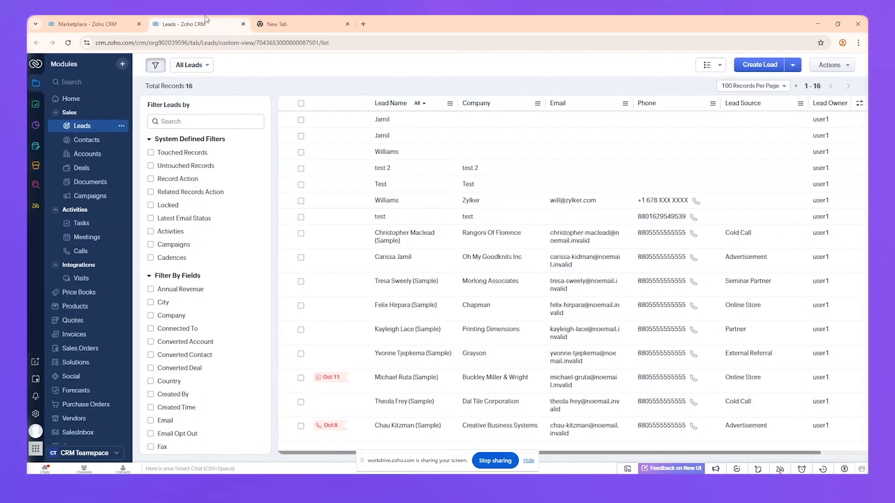
left_click(191, 123)
type("shar")
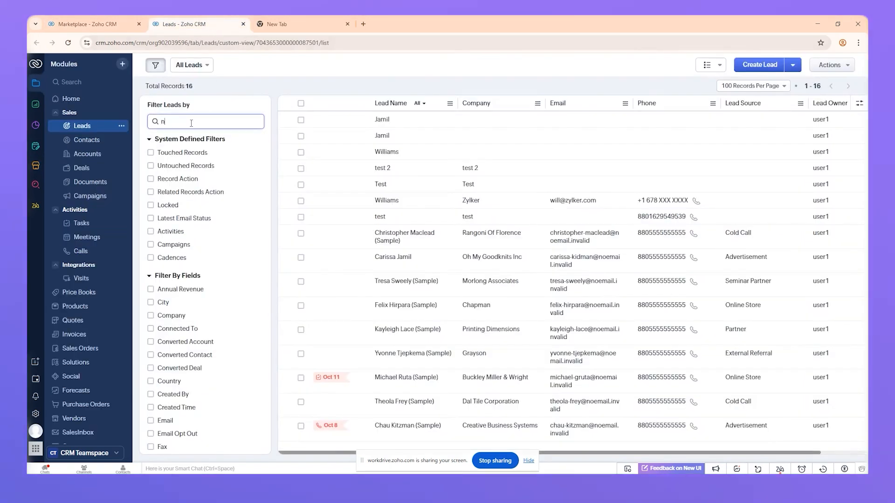
key("BackSpace")
key("BackSpace")
key("BackSpace")
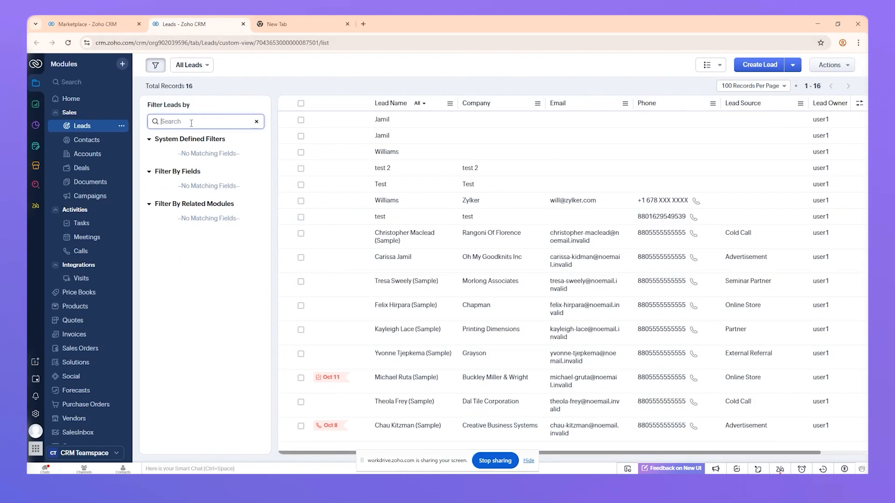
type("jo")
key("BackSpace")
key("BackSpace")
type("one")
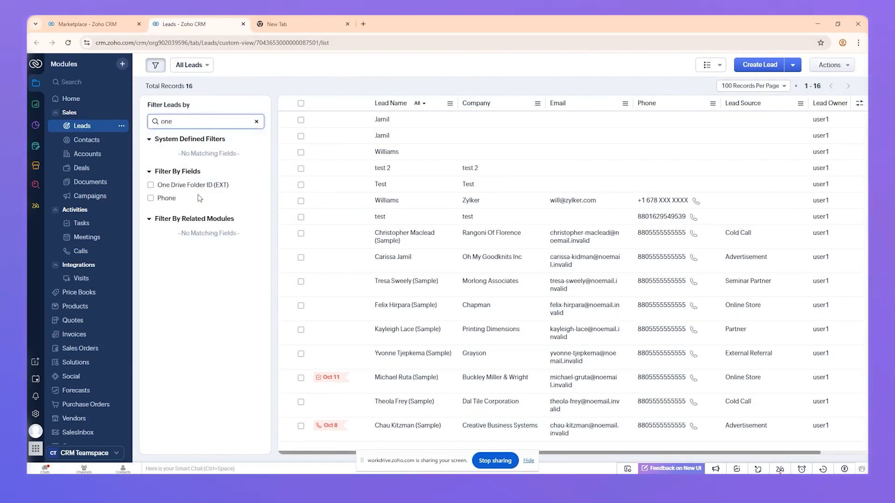
left_click(193, 185)
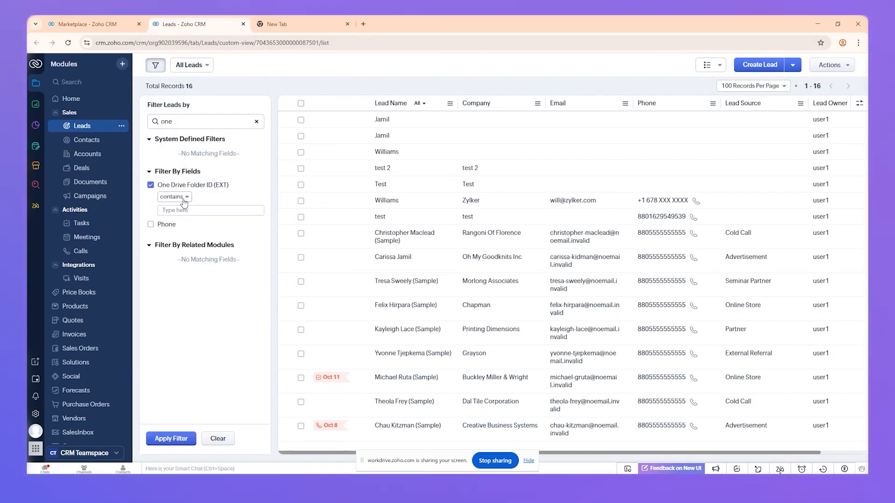
left_click(179, 196)
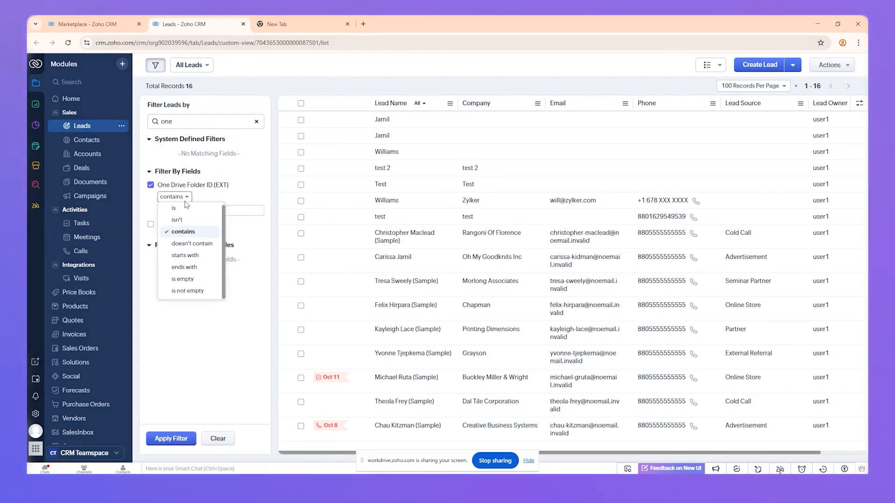
left_click(184, 279)
left_click(185, 443)
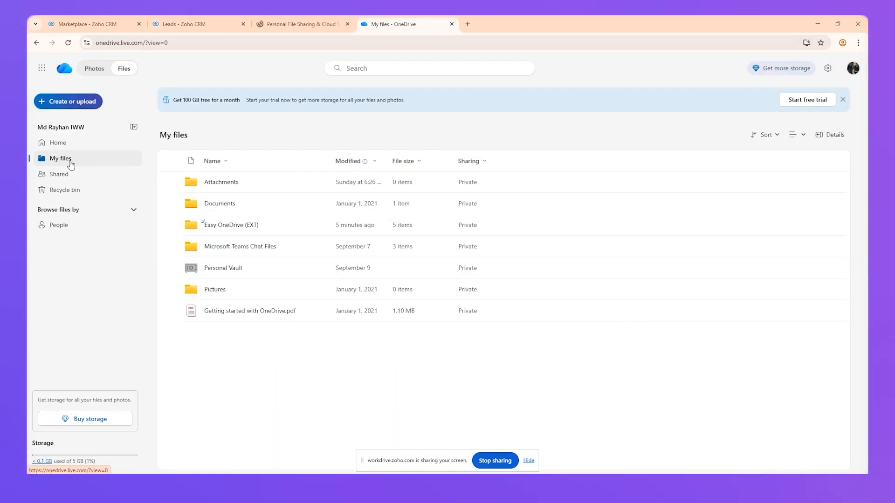
Step: Open the Easy OneDrive (EXT) > Leads folder in OneDrive
left_click(238, 225)
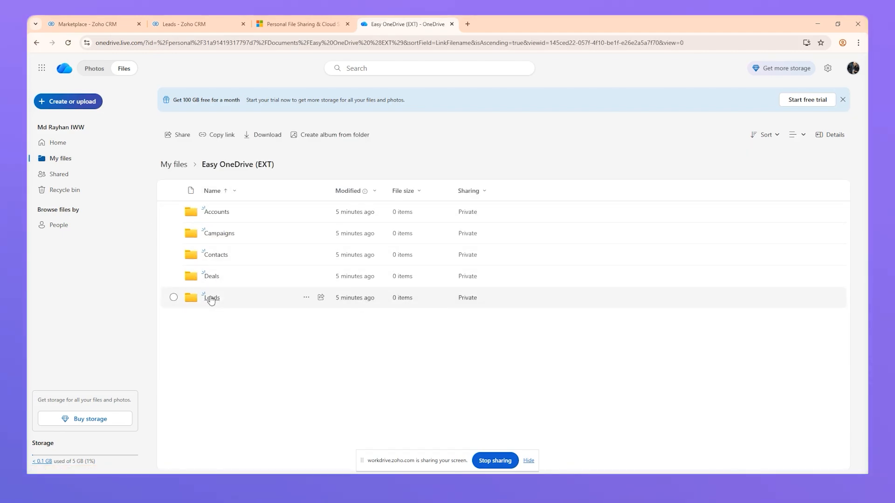
left_click(210, 299)
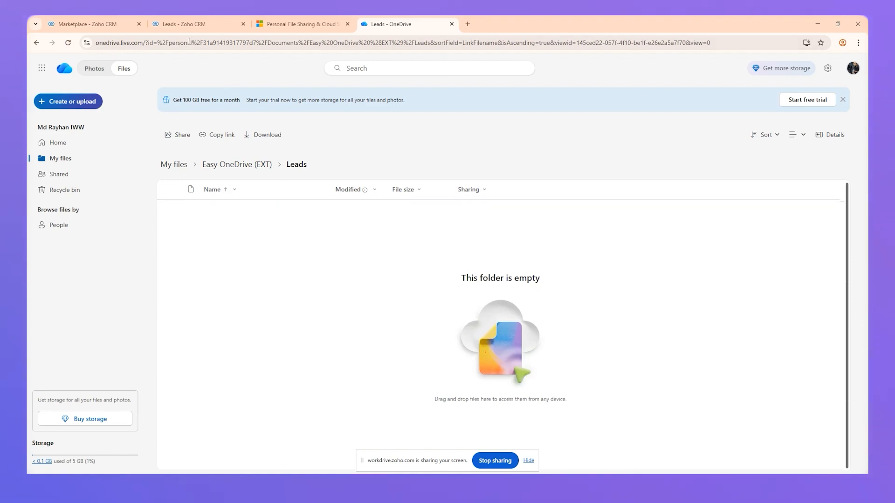
Step: Reload the extension settings page to refresh the historical data log
left_click(172, 16)
left_click(94, 19)
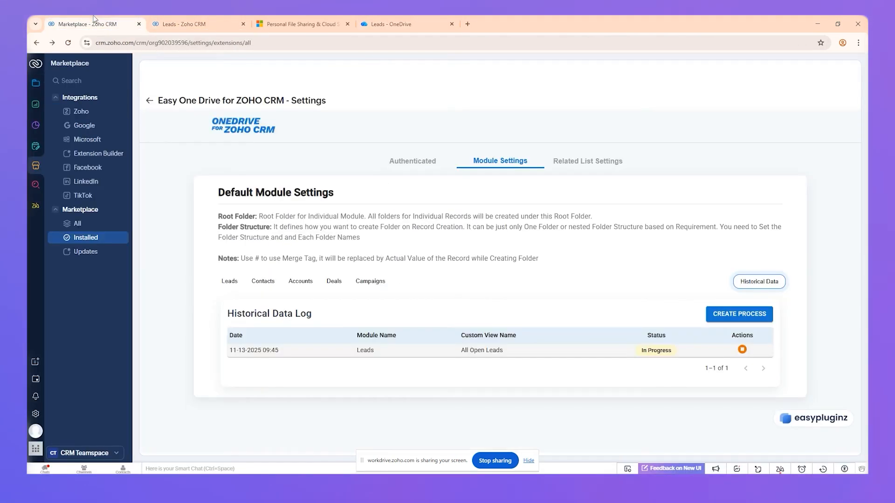
left_click(68, 43)
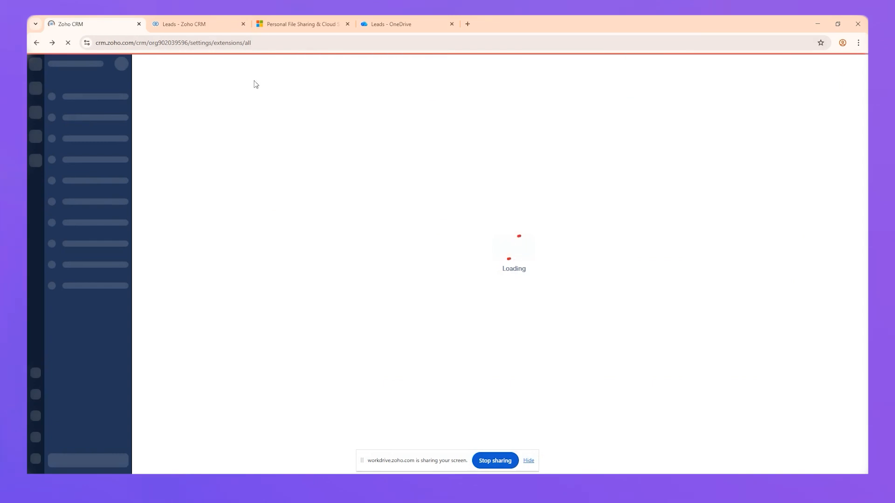
Step: Return to the filtered Leads list and check its total record count
left_click(187, 19)
double_click(190, 86)
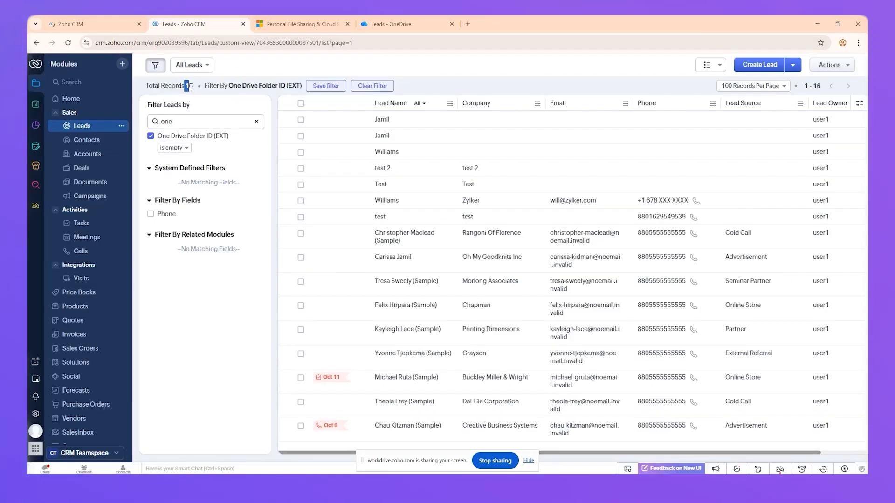
Step: Compare the filtered Leads list's record count with the lead folders in the OneDrive Easy OneDrive (EXT) > Leads folder
left_click_drag(191, 87, 194, 83)
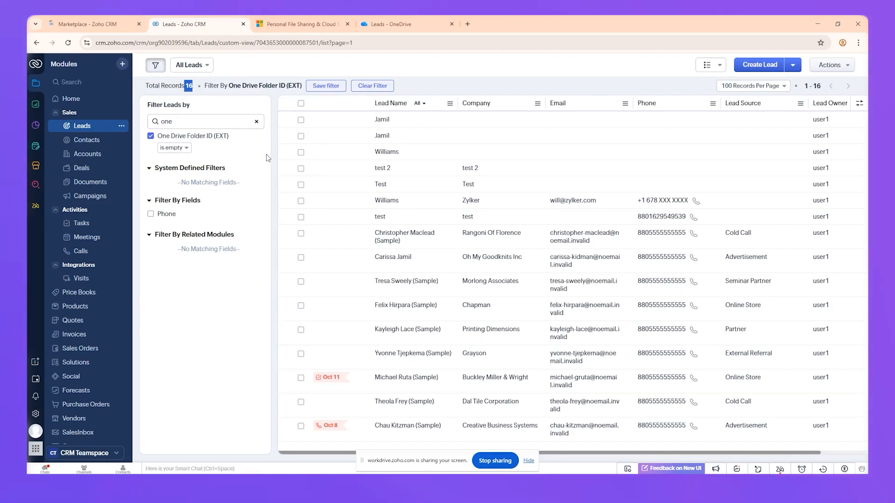
left_click(316, 170)
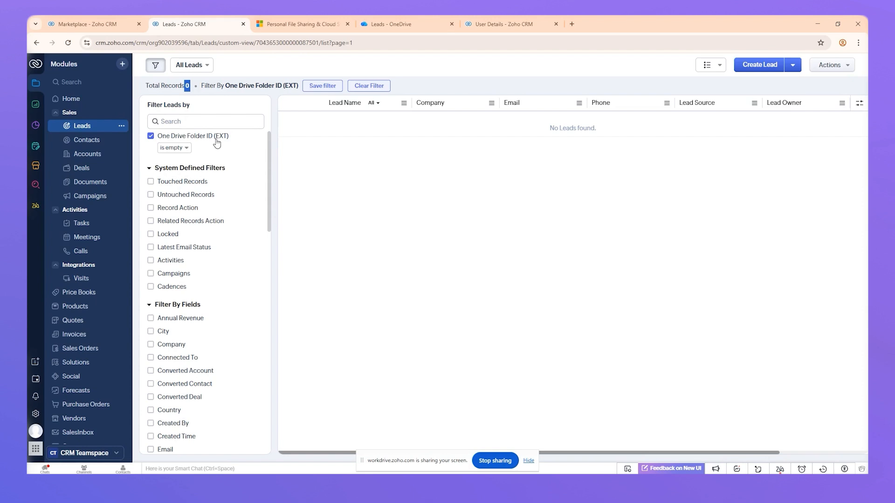
left_click(373, 21)
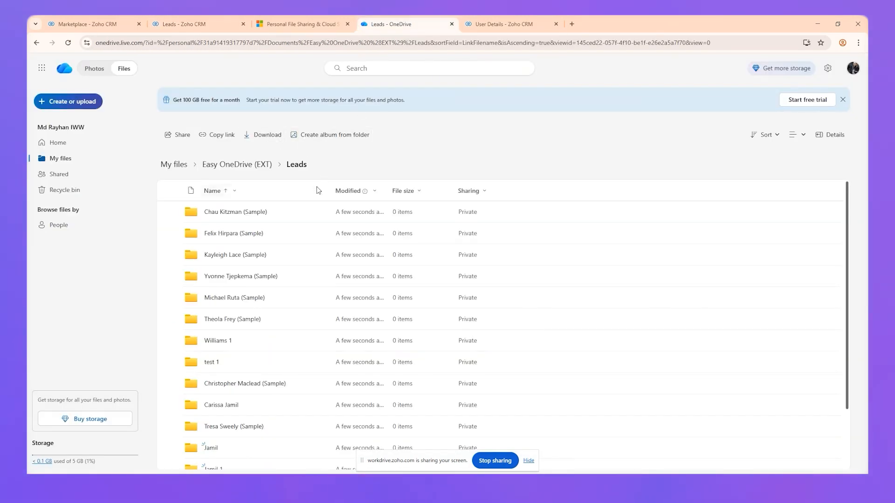
scroll(369, 242, "down", 2)
scroll(368, 235, "up", 2)
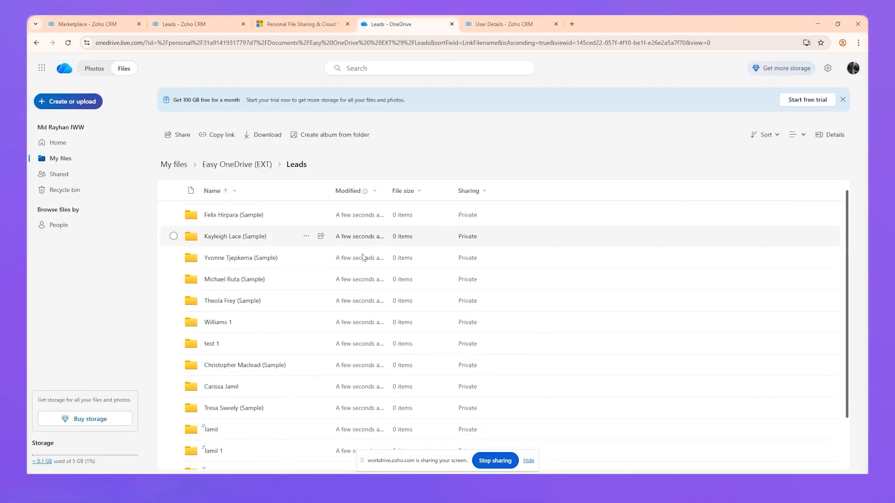
scroll(364, 258, "down", 2)
scroll(364, 259, "up", 3)
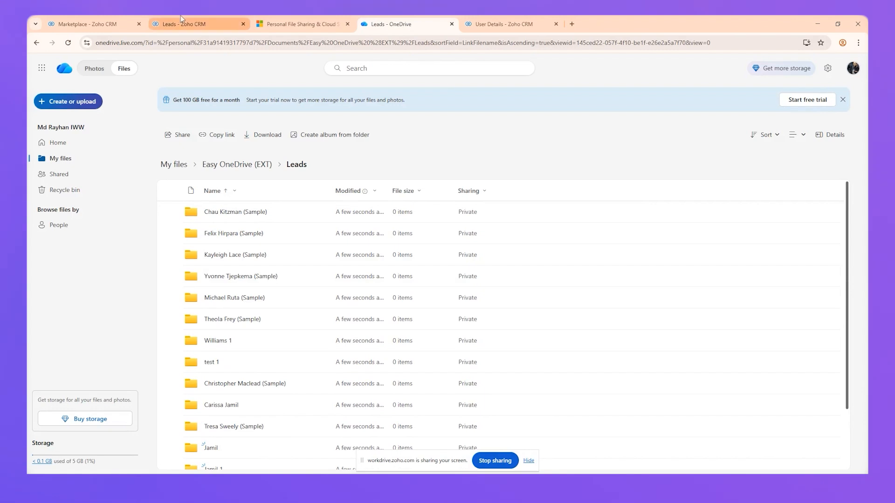
Step: Clear the One Drive Folder ID (EXT) filter on the Leads list to show all leads
left_click(200, 26)
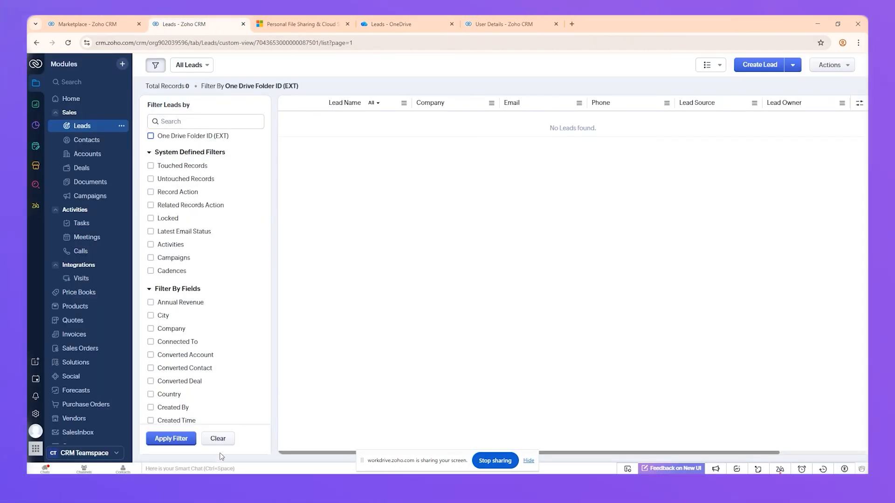
left_click(219, 439)
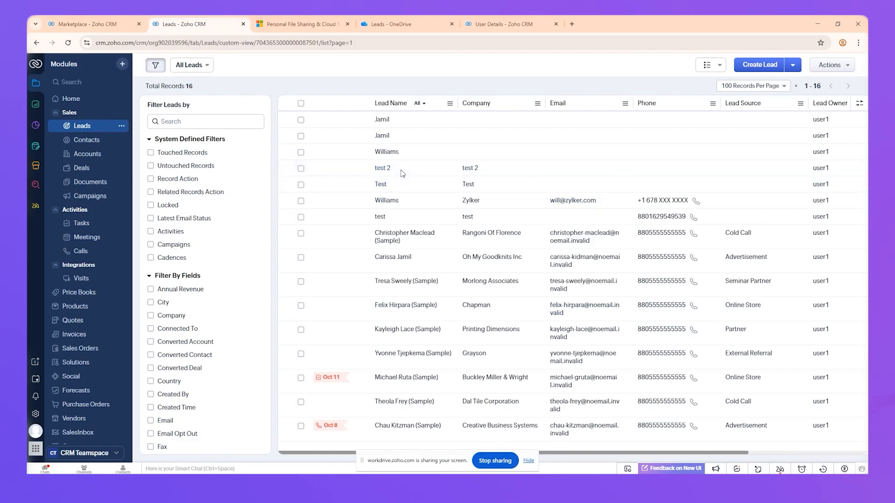
Step: Open the test 2 lead and inspect its easyOneDrive related list folder
left_click(402, 173)
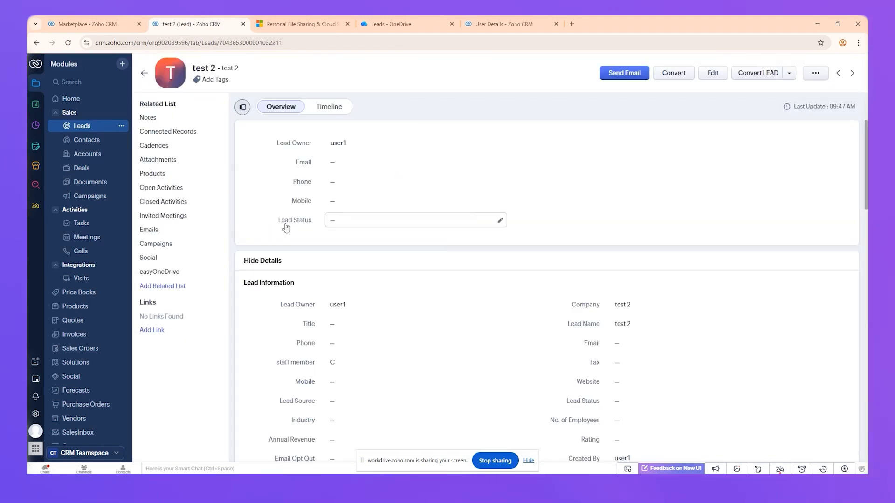
scroll(394, 242, "down", 1)
scroll(394, 242, "down", 5)
left_click_drag(272, 199, 340, 217)
double_click(169, 272)
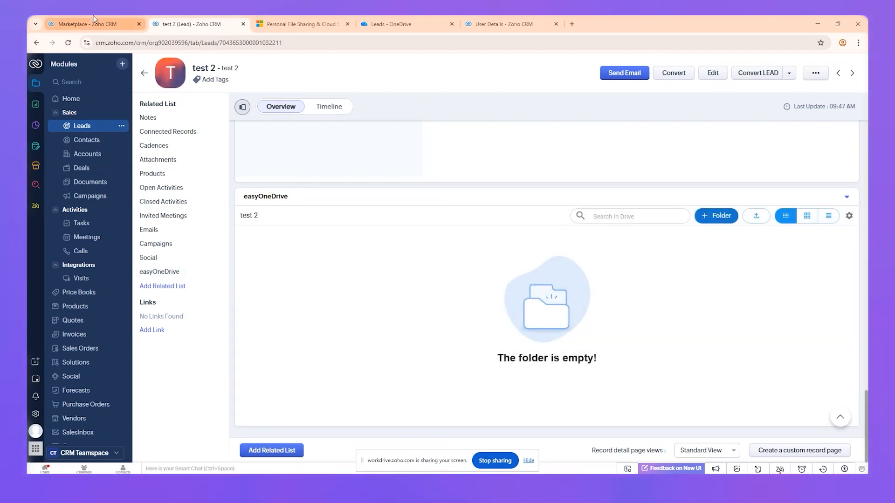
Step: Open the Historical Data section in the Easy One Drive extension's Module Settings
left_click(84, 23)
left_click(742, 286)
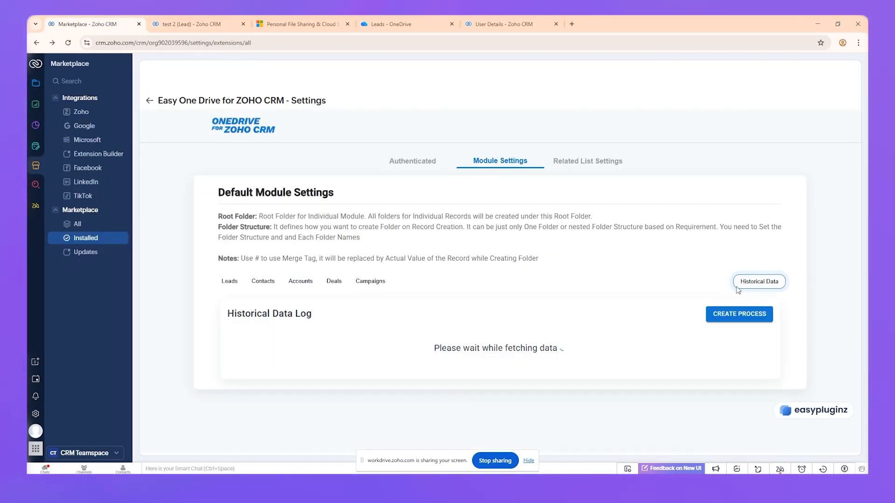